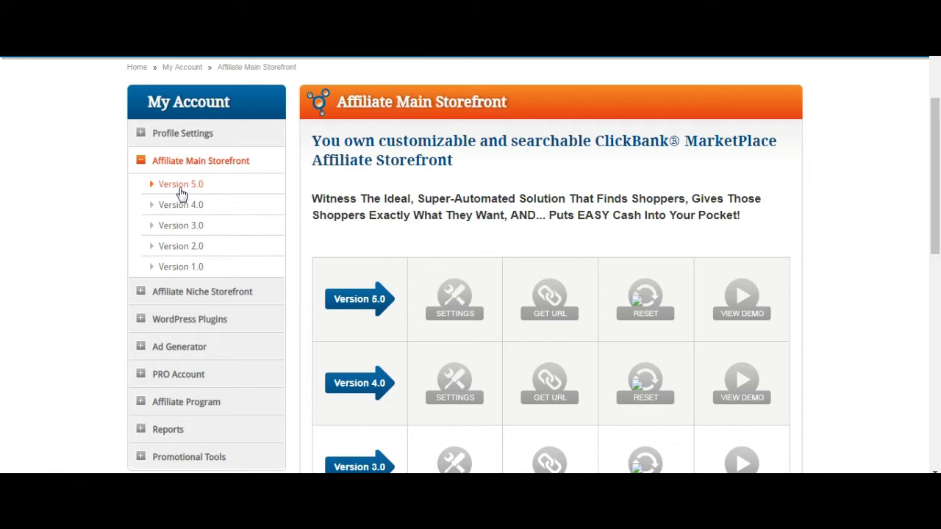
Open the Version 5.0 storefront URL page and follow its storefront address link.
left_click(181, 193)
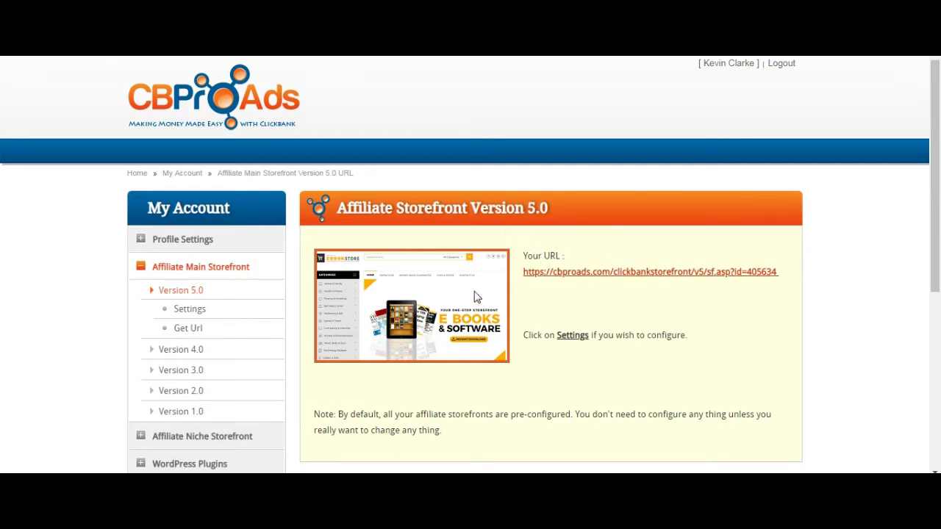
left_click(553, 273)
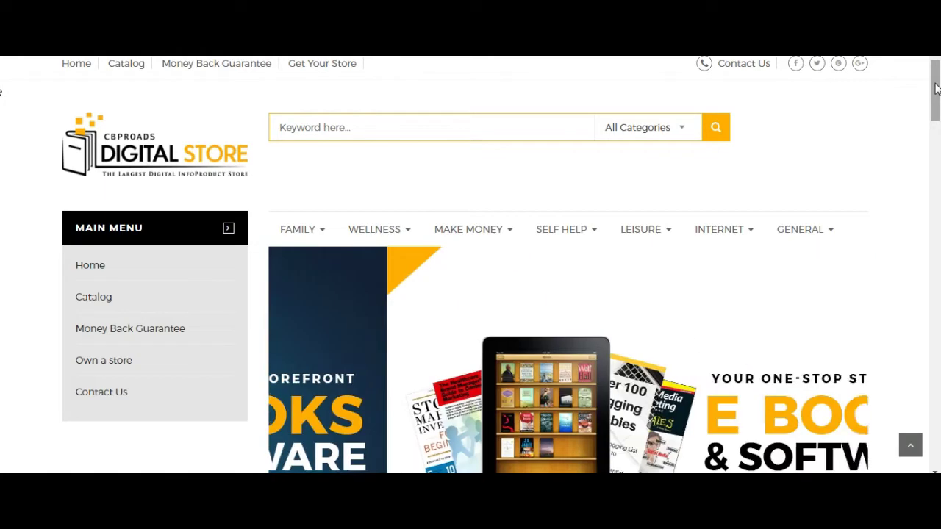
Let the Digital Store home page with its e-books and software banner finish loading.
left_click_drag(935, 88, 936, 89)
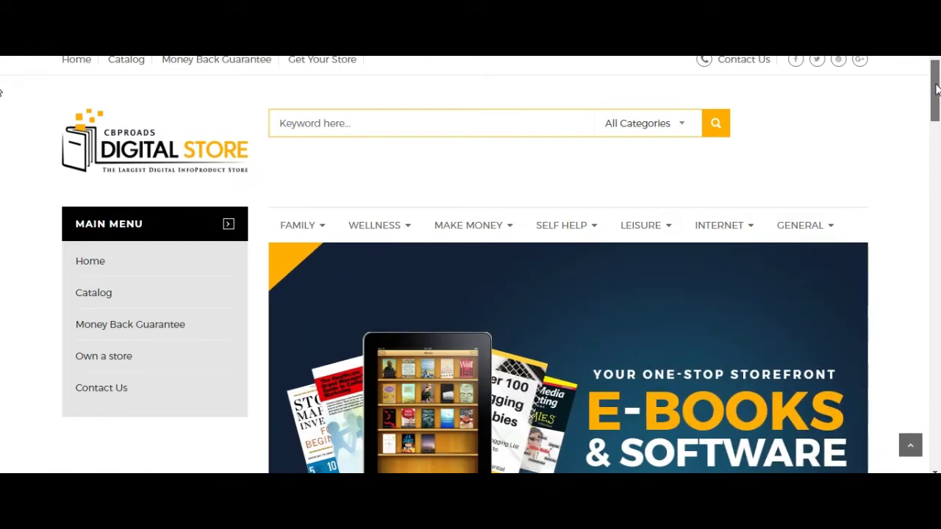
Search the Digital Store for 'self help' and view the results with price and rating filters.
left_click(558, 126)
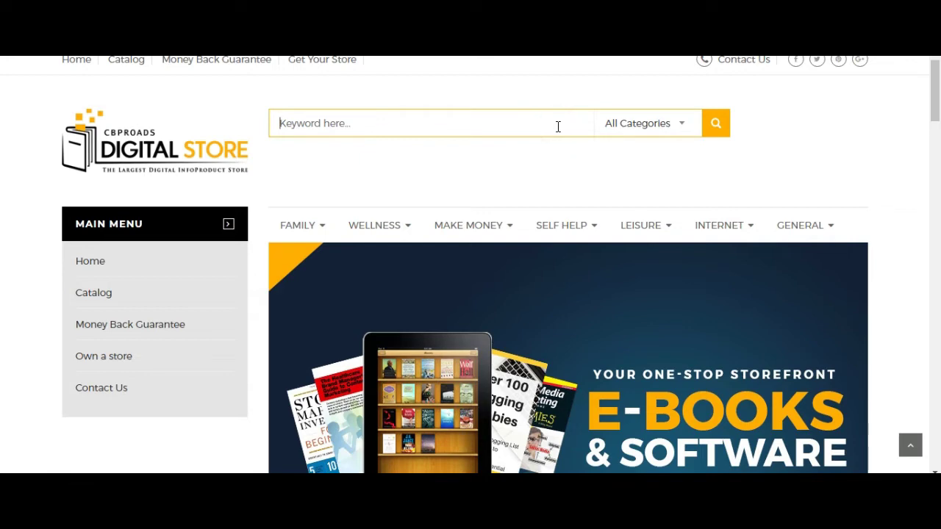
type("se")
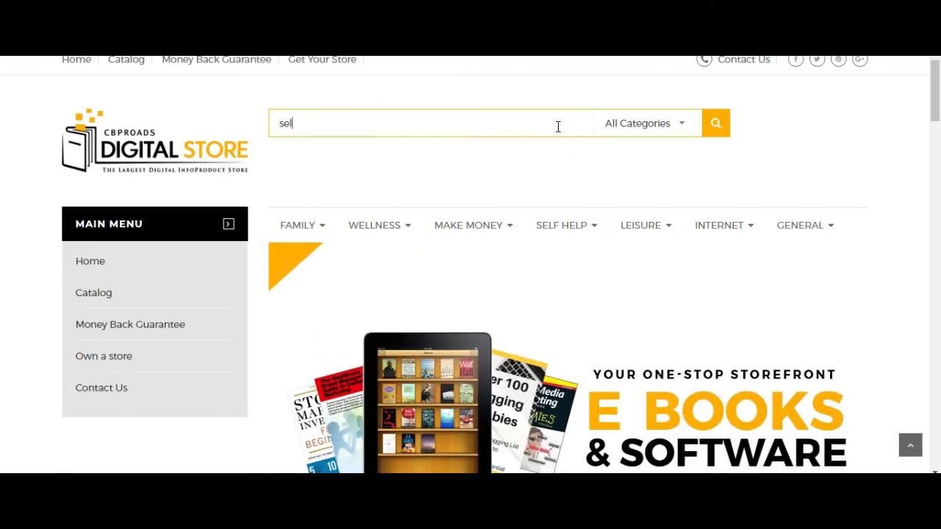
type("lf help")
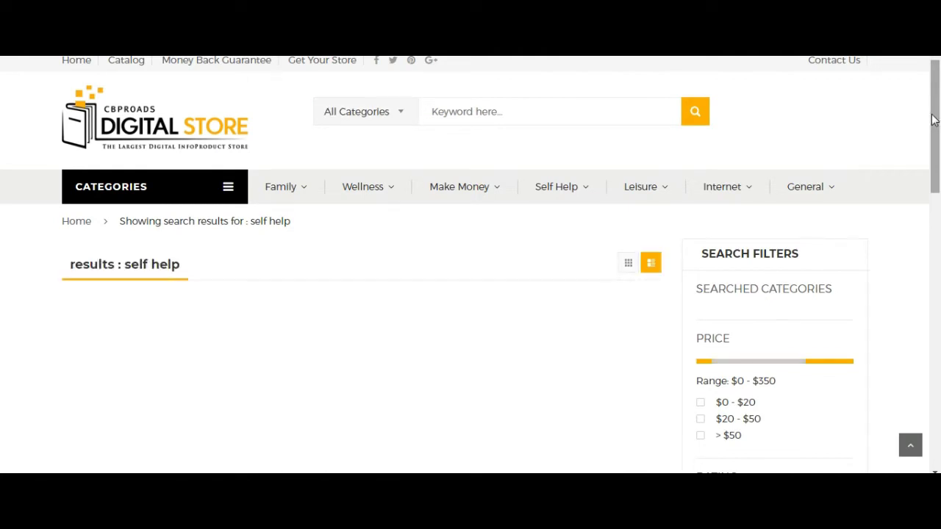
mouse_move(934, 119)
left_mouse_down()
mouse_move(934, 213)
mouse_move(931, 115)
left_mouse_up()
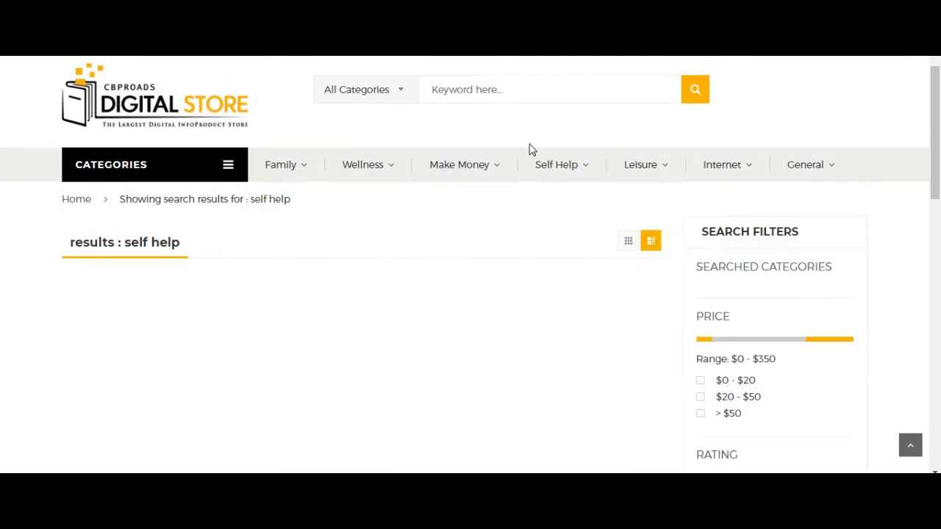
mouse_move(567, 171)
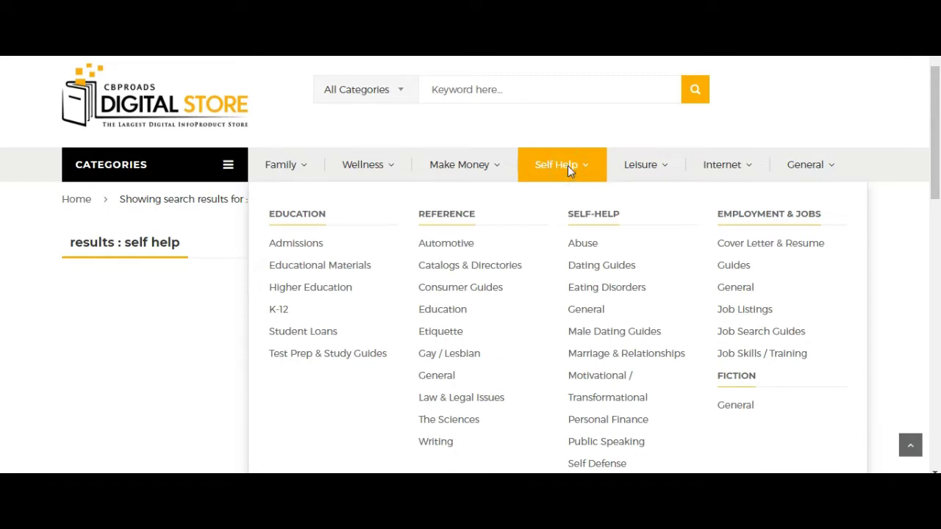
Browse the Self Help Corner listing, including Manifestation Miracle at $47.00, then return to the top.
left_click(567, 165)
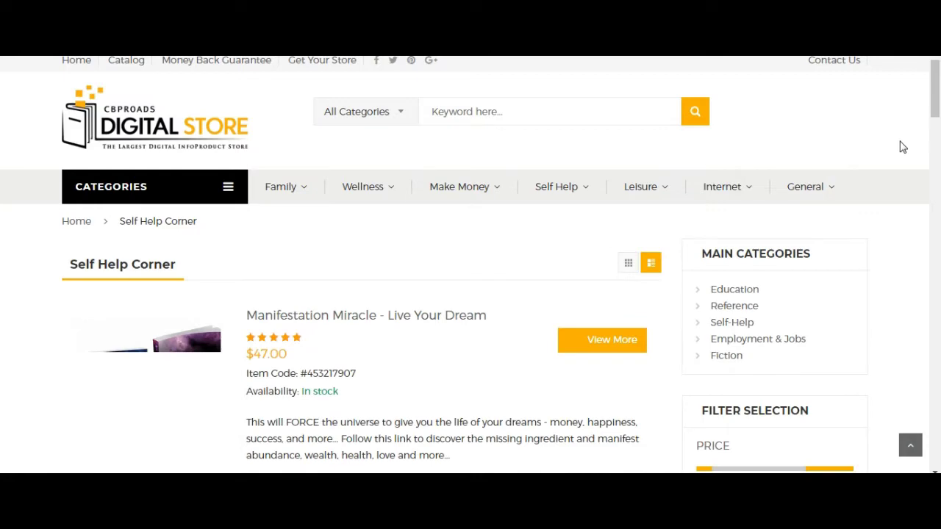
mouse_move(933, 107)
left_mouse_down()
mouse_move(935, 133)
mouse_move(935, 120)
left_mouse_up()
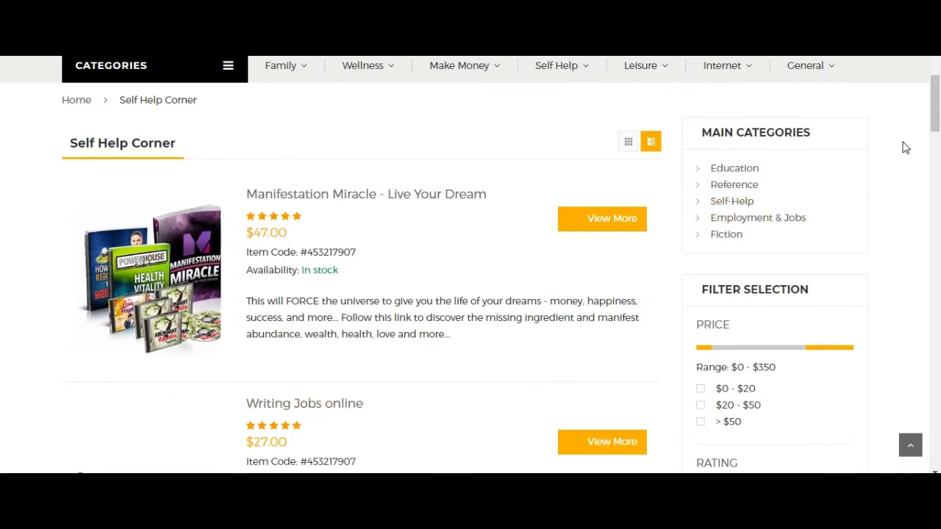
left_click_drag(935, 118, 936, 160)
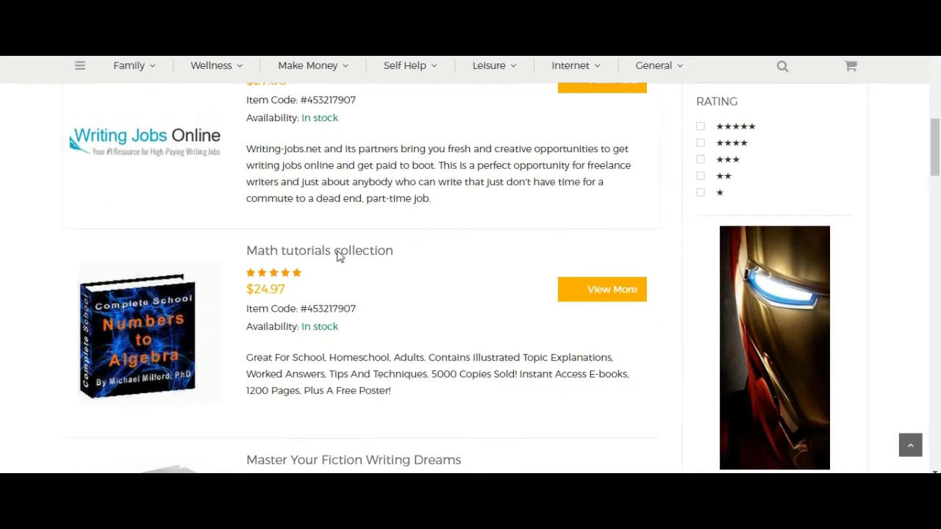
left_click_drag(937, 173, 937, 213)
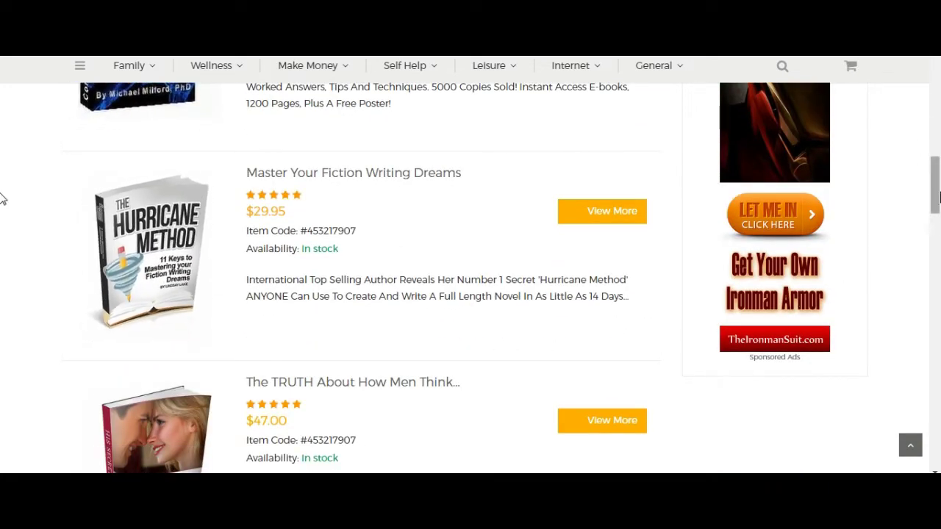
left_click_drag(935, 152, 936, 182)
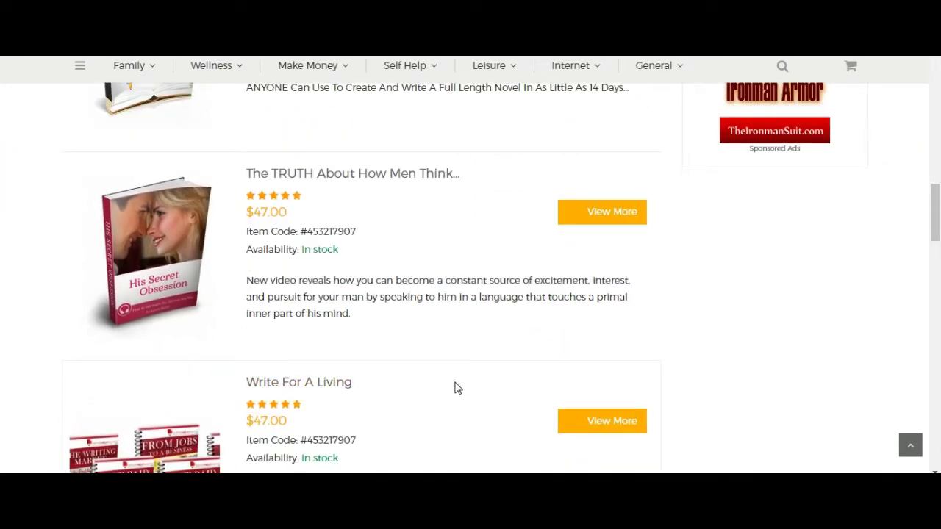
mouse_move(936, 233)
left_mouse_down()
mouse_move(935, 274)
mouse_move(935, 225)
left_mouse_up()
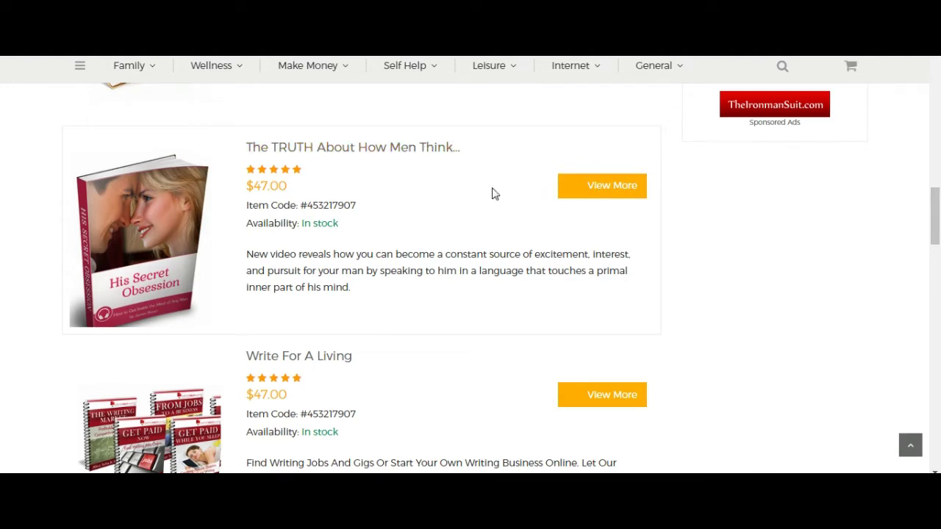
scroll(1, 208, "up", 15)
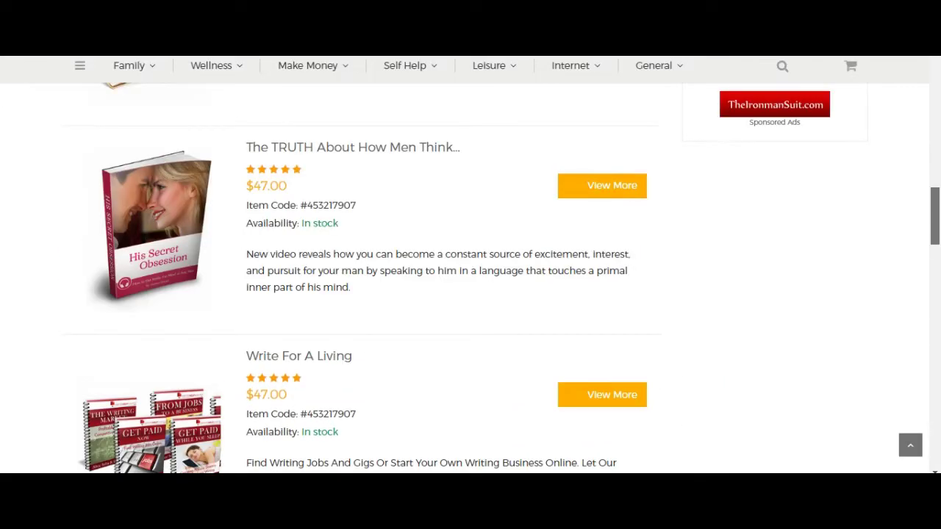
mouse_move(629, 89)
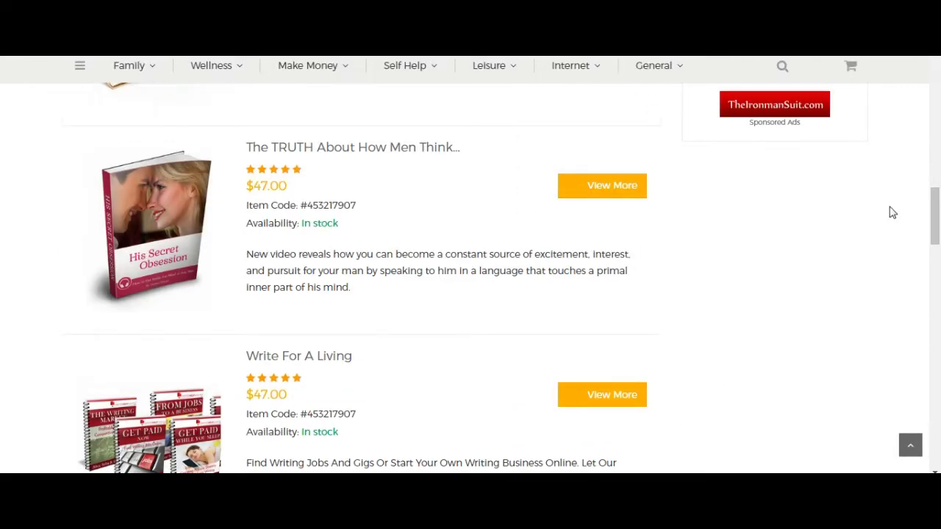
left_click_drag(934, 246, 937, 95)
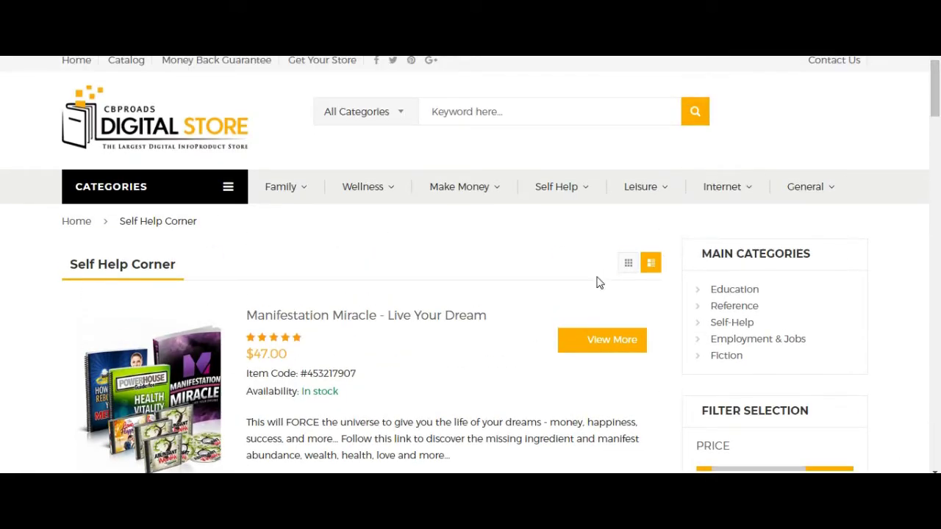
Open Manifestation Miracle's details and view its ClickBank rating, user rating and description.
left_click(587, 344)
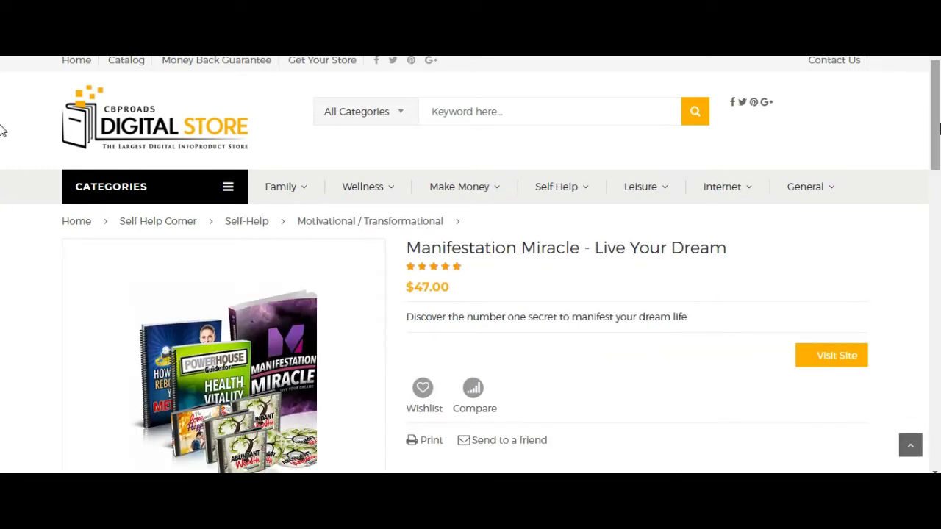
left_click_drag(935, 121, 936, 183)
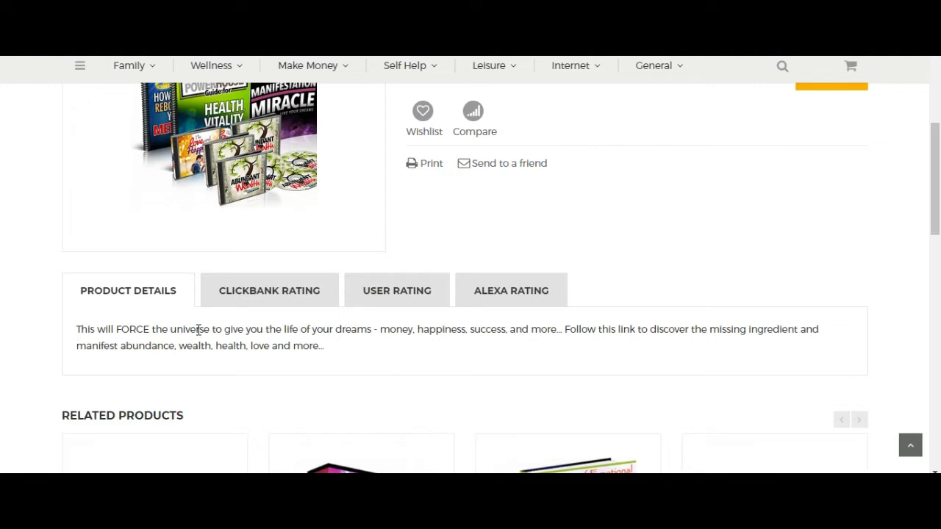
left_click(243, 297)
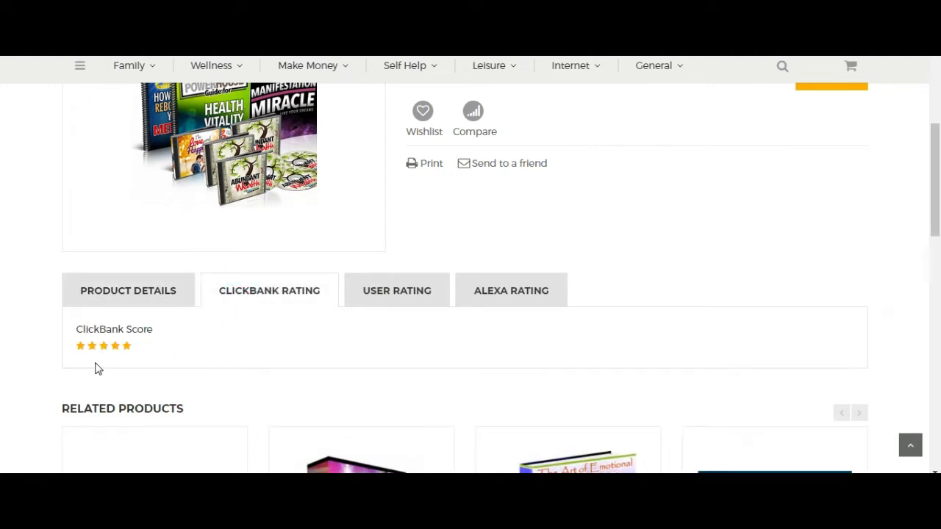
left_click(391, 297)
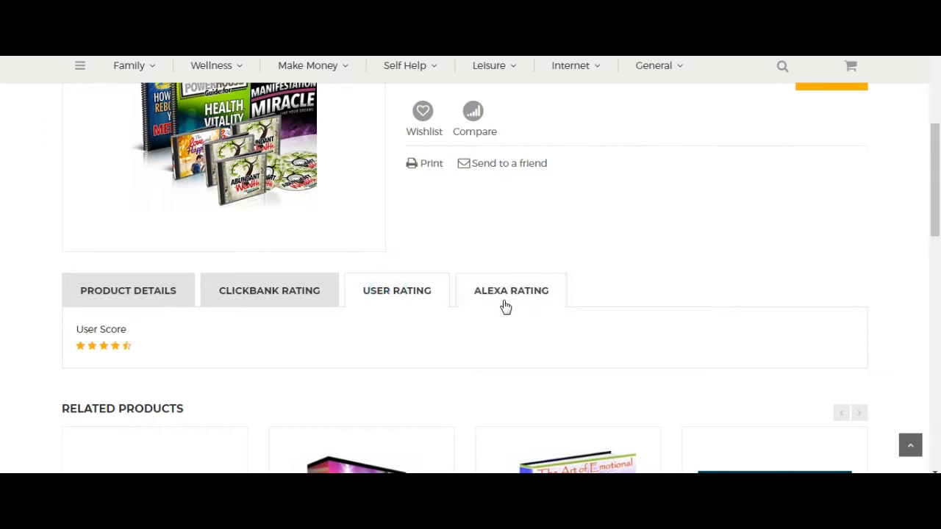
left_click(134, 303)
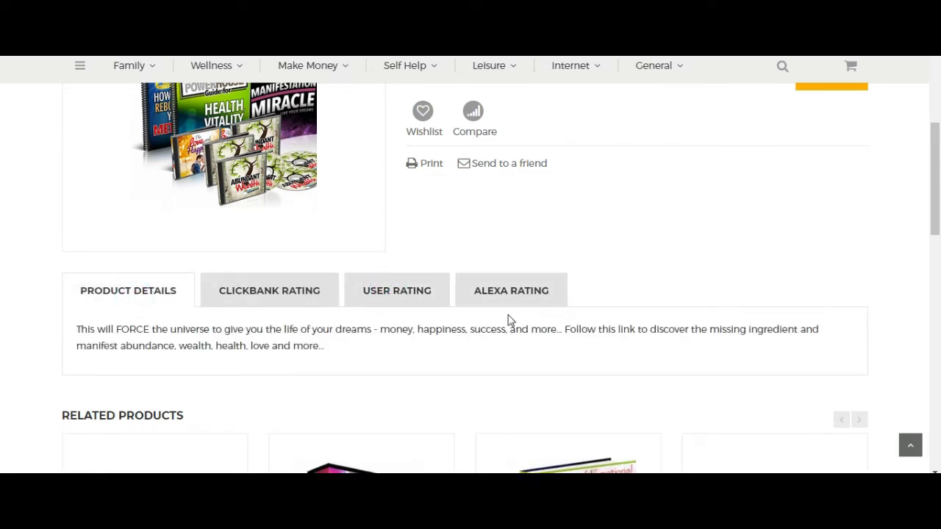
mouse_move(934, 184)
left_mouse_down()
mouse_move(933, 254)
mouse_move(935, 88)
mouse_move(937, 172)
left_mouse_up()
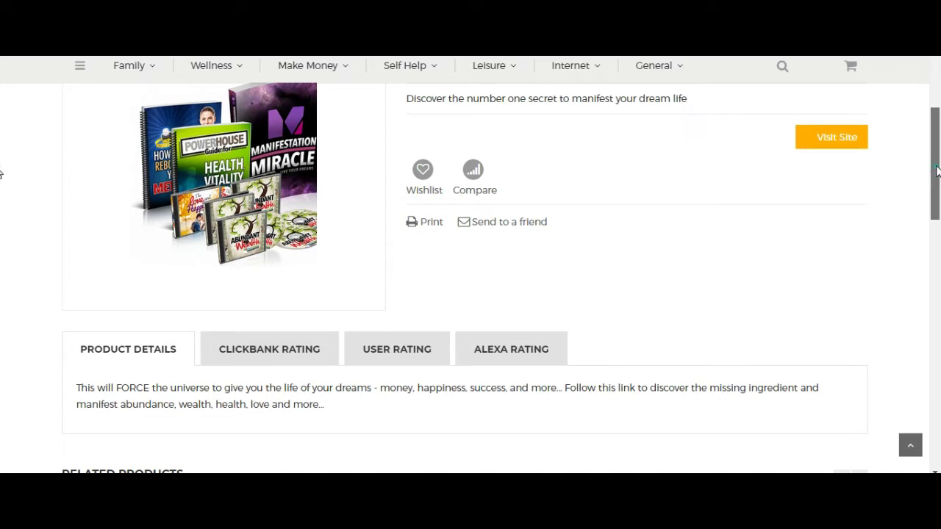
scroll(873, 161, "up", 2)
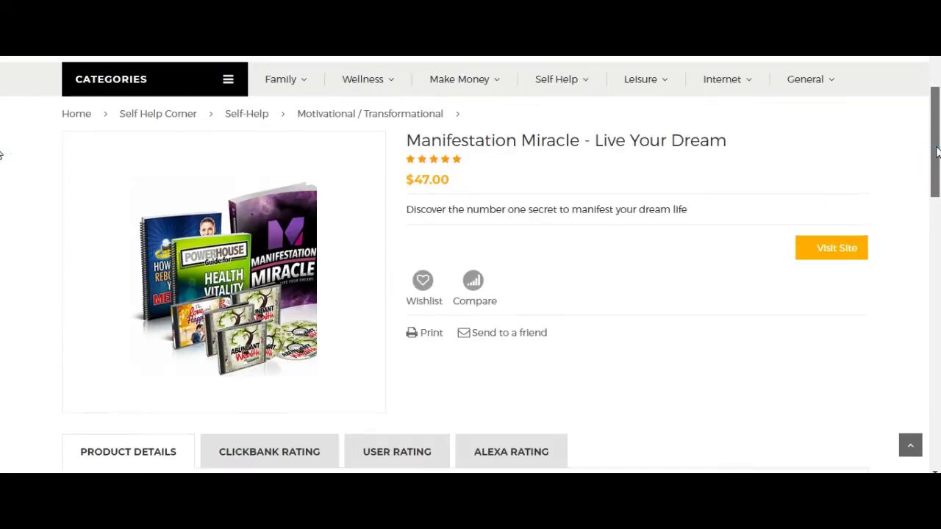
Visit Manifestation Miracle's sales site, pause the intro video, and reach the $47.00–$199.95 packages.
left_click(835, 250)
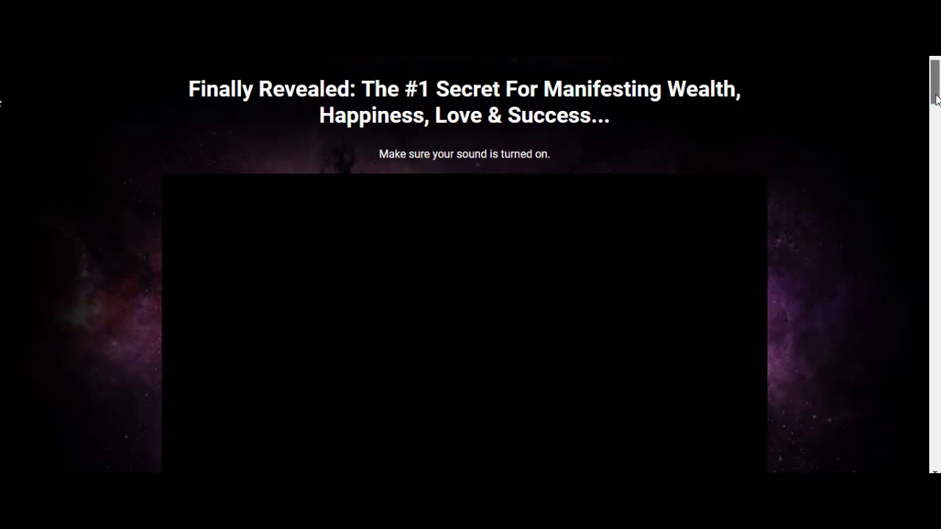
mouse_move(937, 100)
left_mouse_down()
mouse_move(937, 153)
mouse_move(937, 105)
left_mouse_up()
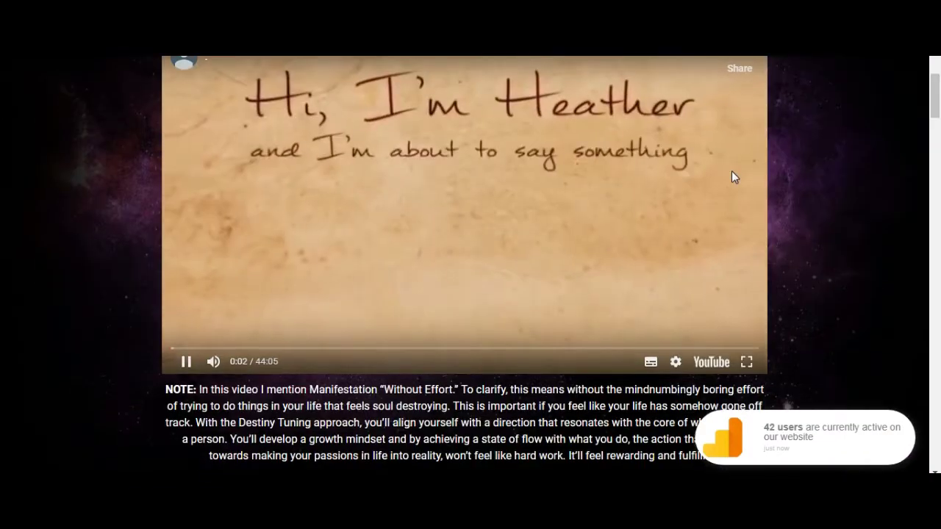
left_click(731, 176)
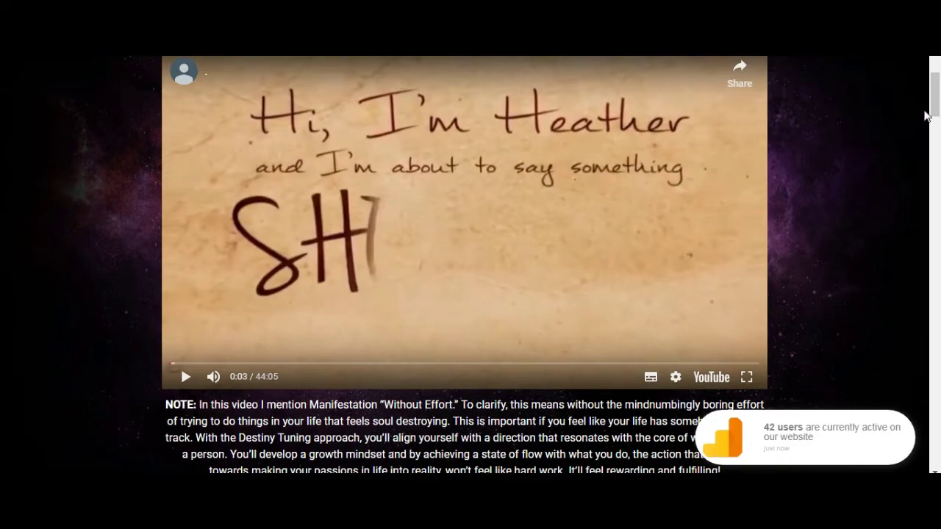
left_click_drag(938, 103, 937, 189)
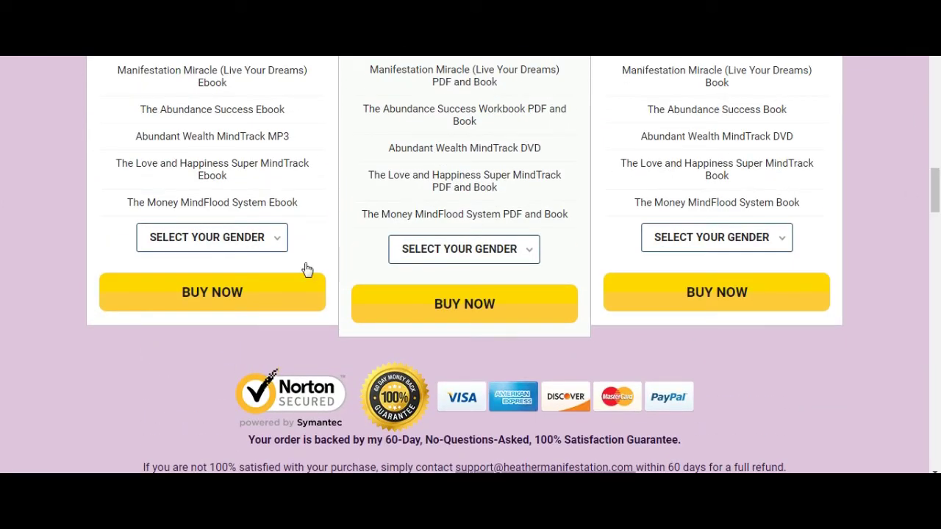
Buy the ebook package with gender Male and review the $47.00 ClickBank order form.
left_click(251, 297)
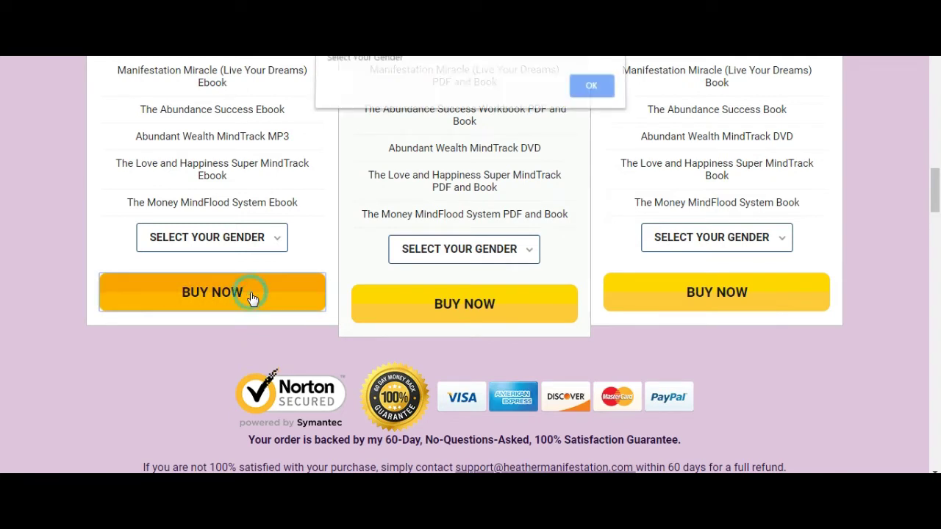
left_click(572, 92)
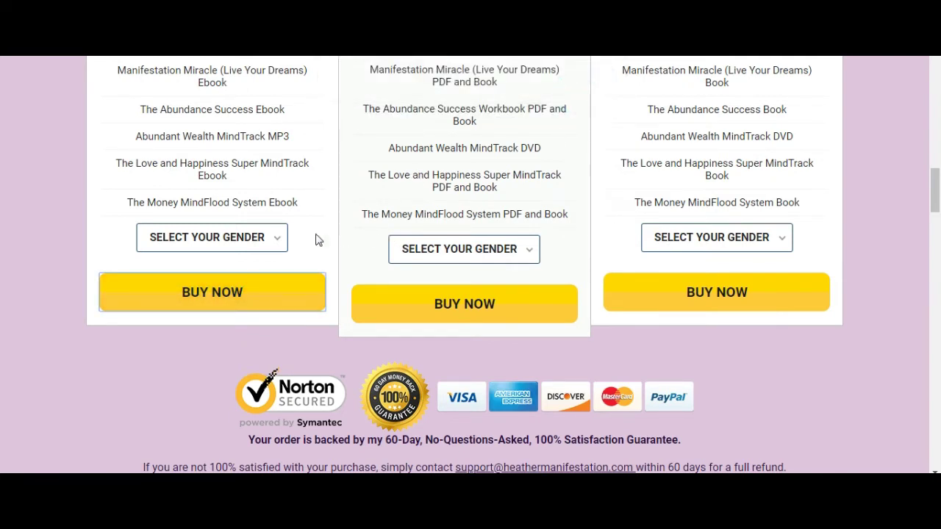
left_click(262, 243)
left_click(192, 300)
left_click(194, 306)
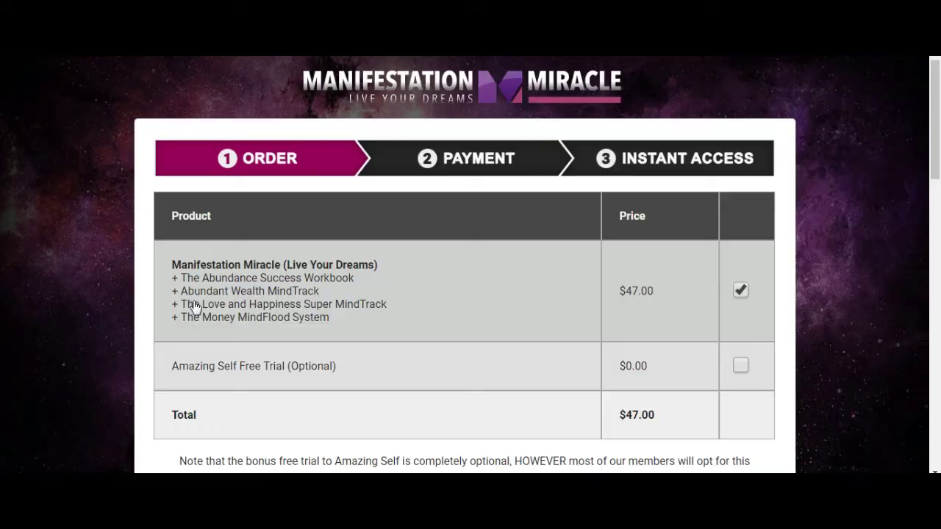
left_click_drag(938, 118, 900, 238)
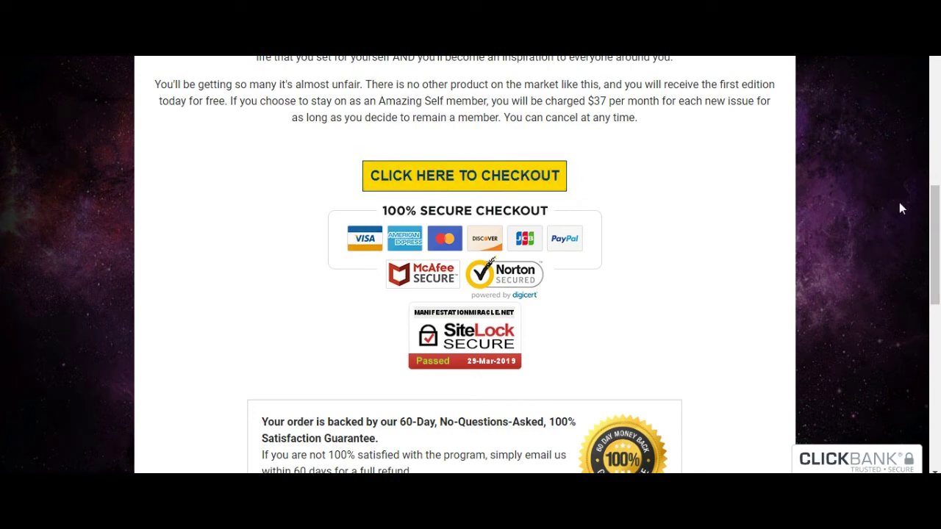
left_click_drag(939, 211, 938, 94)
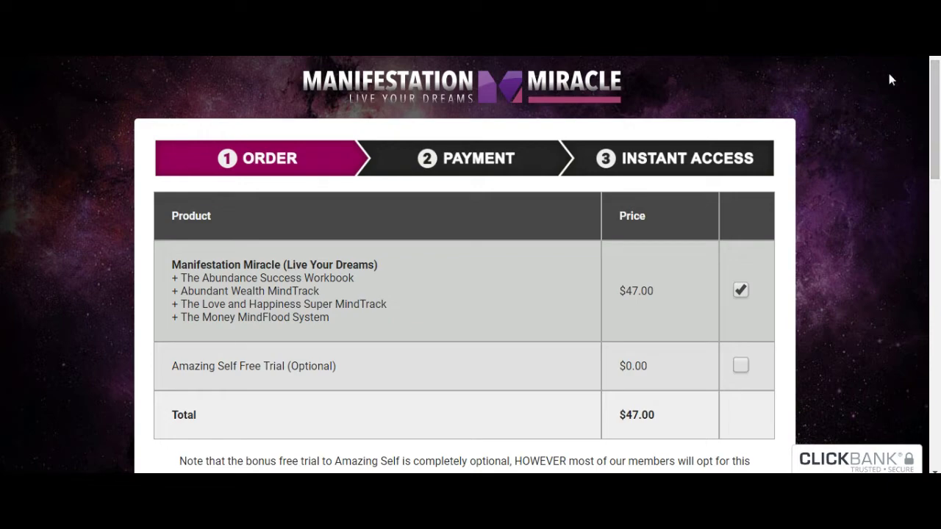
mouse_move(936, 89)
left_mouse_down()
mouse_move(936, 117)
mouse_move(936, 89)
left_mouse_up()
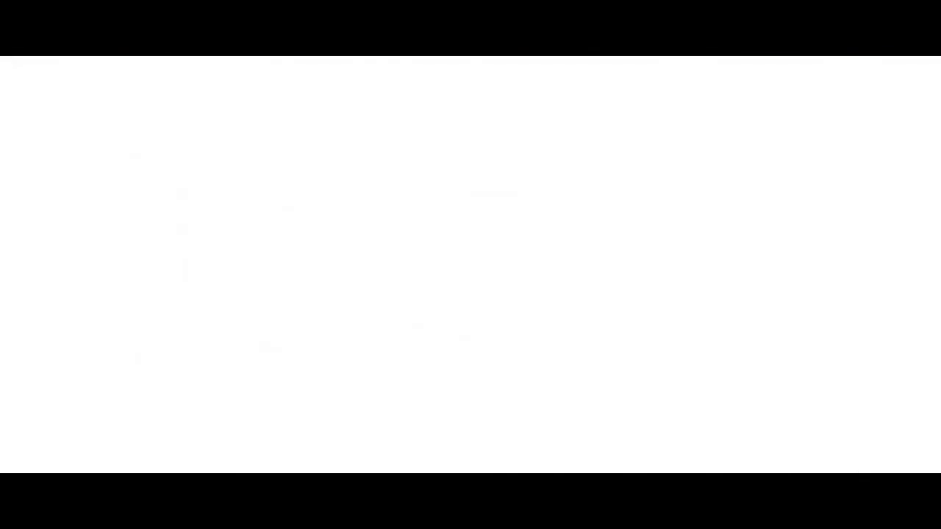
Return to the My Account Affiliate Storefront Version 5.0 page showing the personal storefront URL.
mouse_move(640, 79)
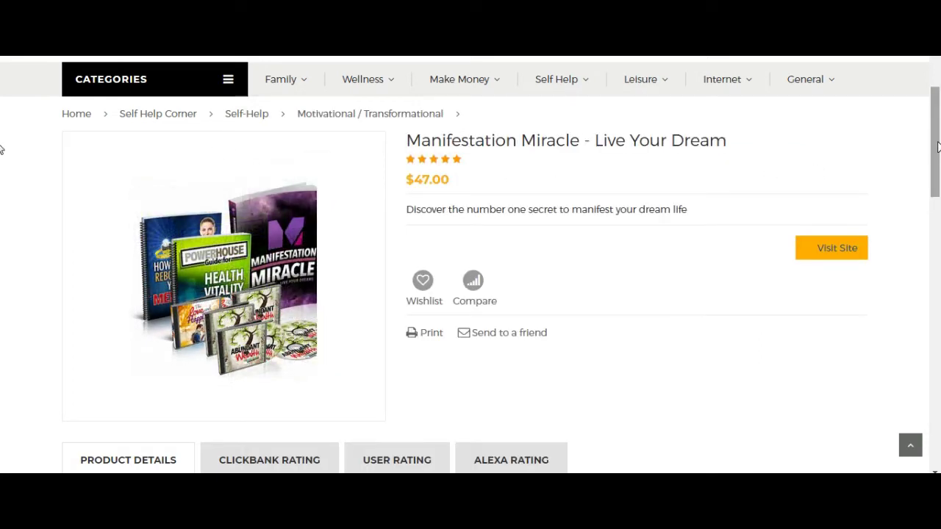
left_click_drag(935, 147, 937, 122)
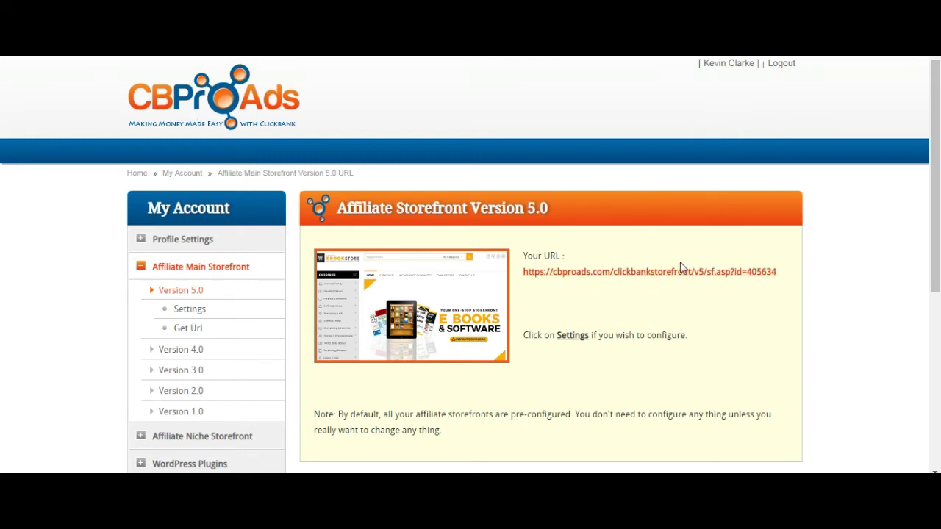
Expand Affiliate Niche Storefront in the My Account sidebar and open the storefront Settings page.
left_click_drag(935, 126, 938, 285)
scroll(1, 217, "up", 3)
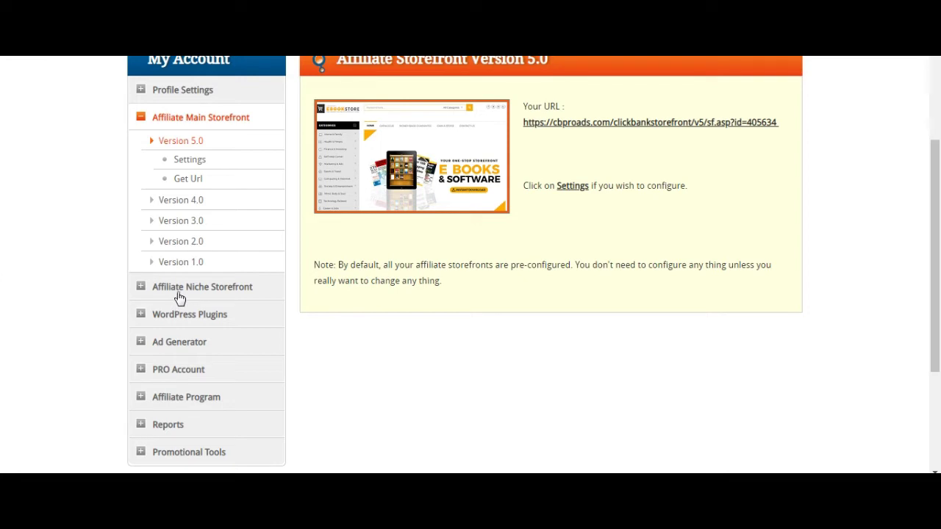
left_click(163, 292)
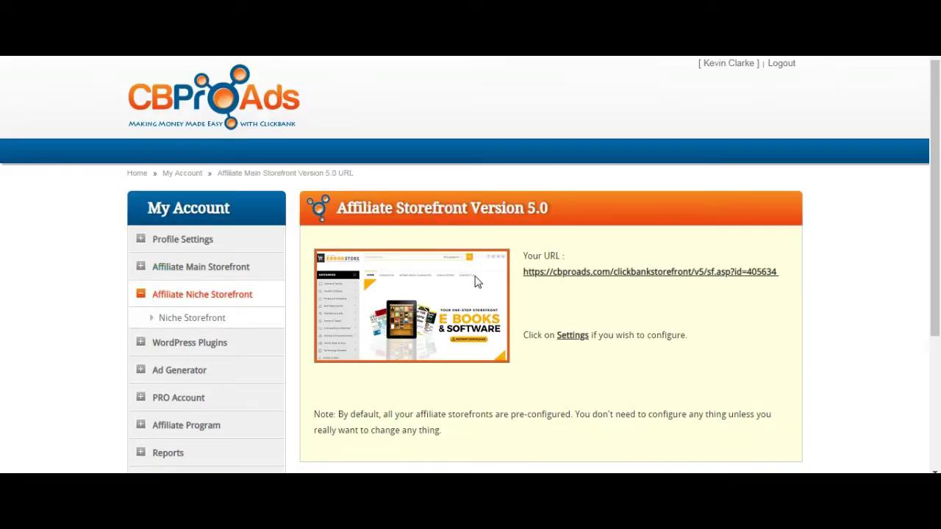
left_click_drag(933, 134, 933, 188)
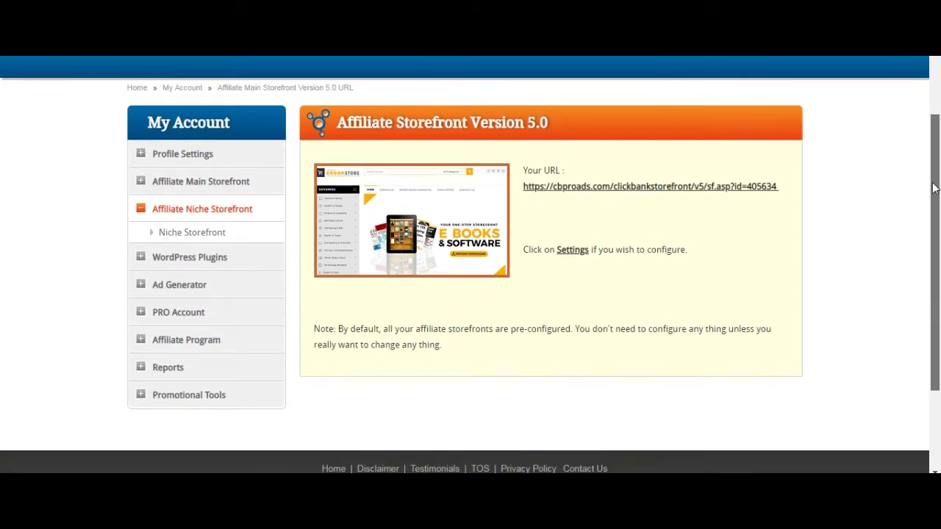
left_click(576, 251)
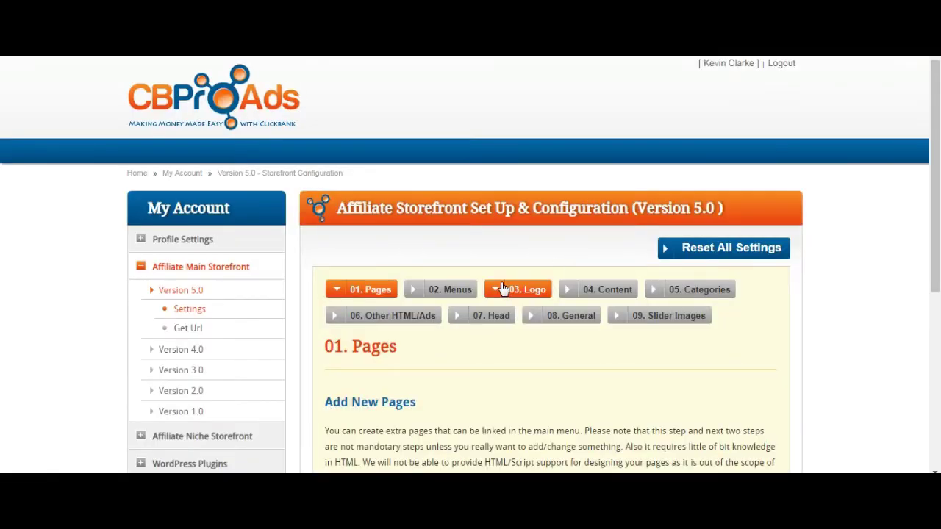
Review the 01. Pages step, then the 02. Menus Define Menu Items table from Home to Contact Us.
left_click_drag(932, 110, 938, 222)
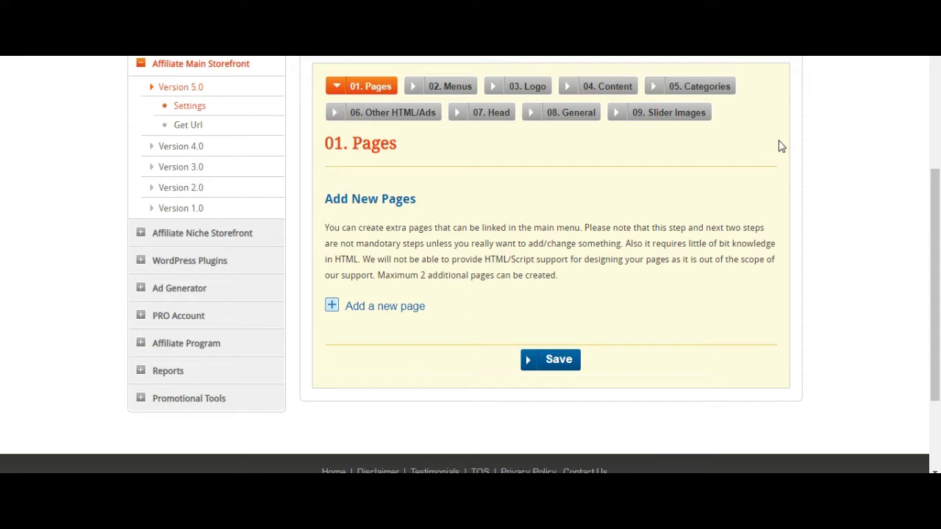
scroll(936, 173, "up", 1)
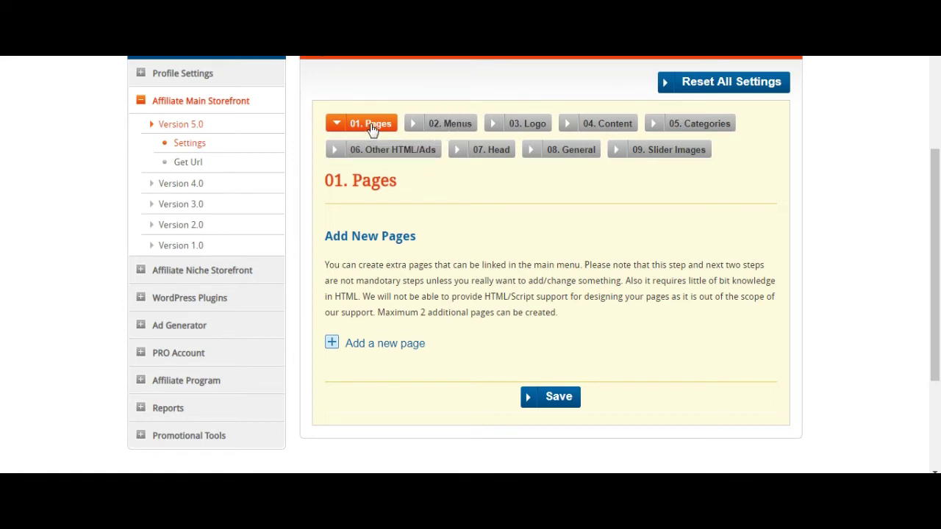
left_click(452, 126)
left_click_drag(937, 147, 937, 218)
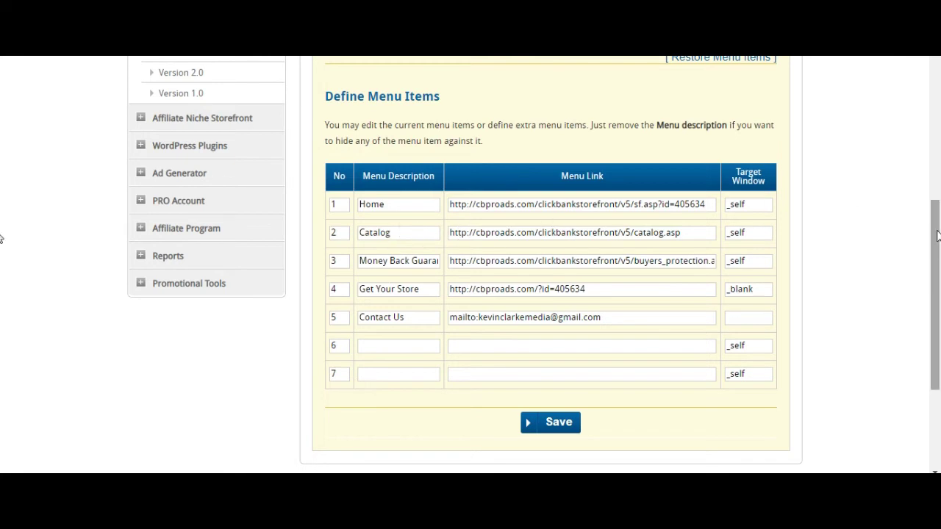
scroll(911, 176, "up", 3)
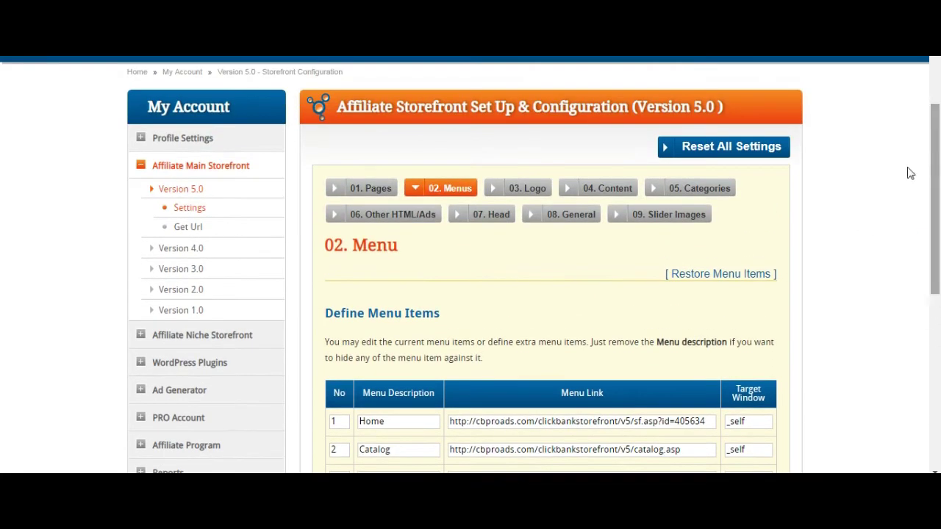
Show the 03. Logo tab's Upload Logo option, recommending a 300 X 63 pixel logo.
left_click(530, 191)
left_click_drag(936, 144, 936, 211)
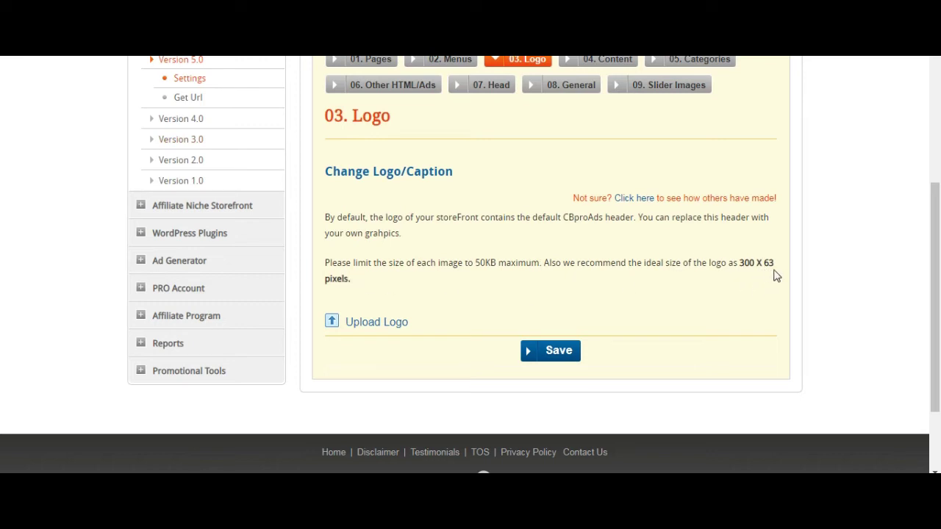
left_click(384, 325)
left_click_drag(935, 266, 937, 218)
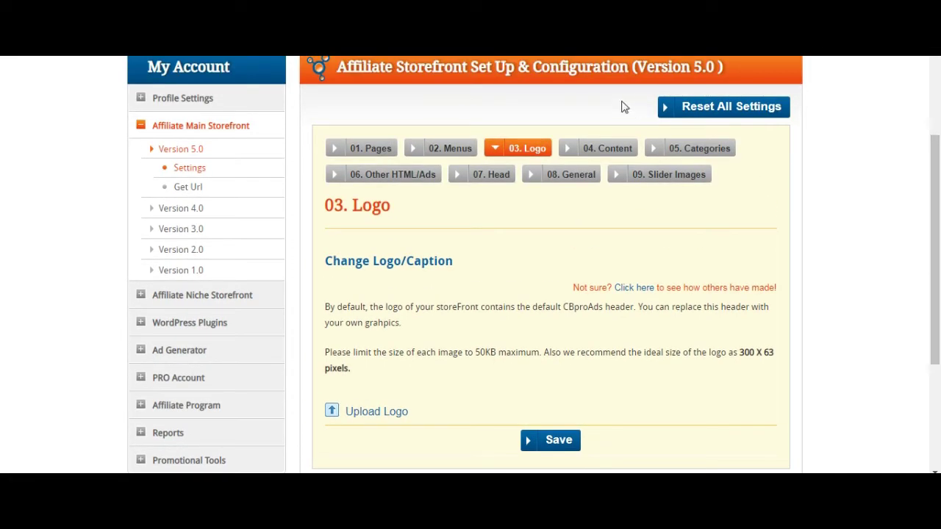
Review the 04. Content, 05. Categories, 07. Head and 08. General storefront settings tabs.
left_click(607, 148)
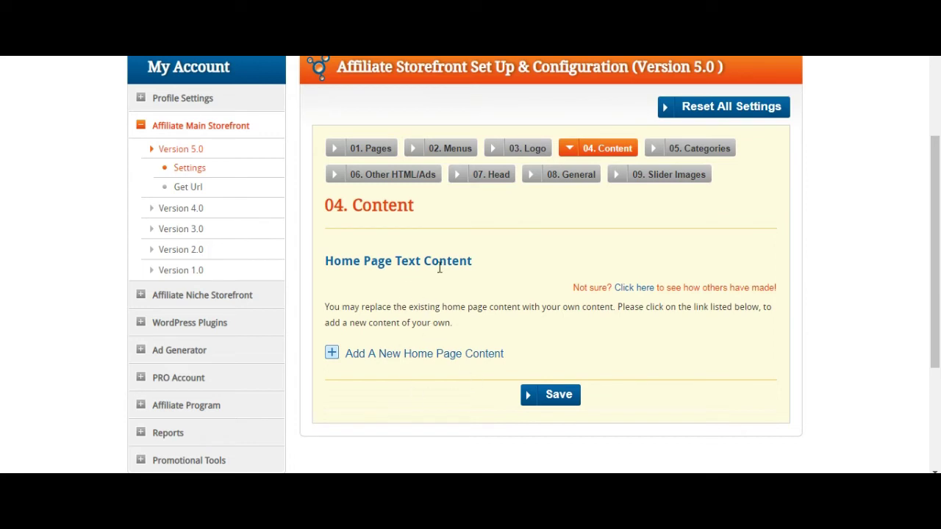
left_click(698, 153)
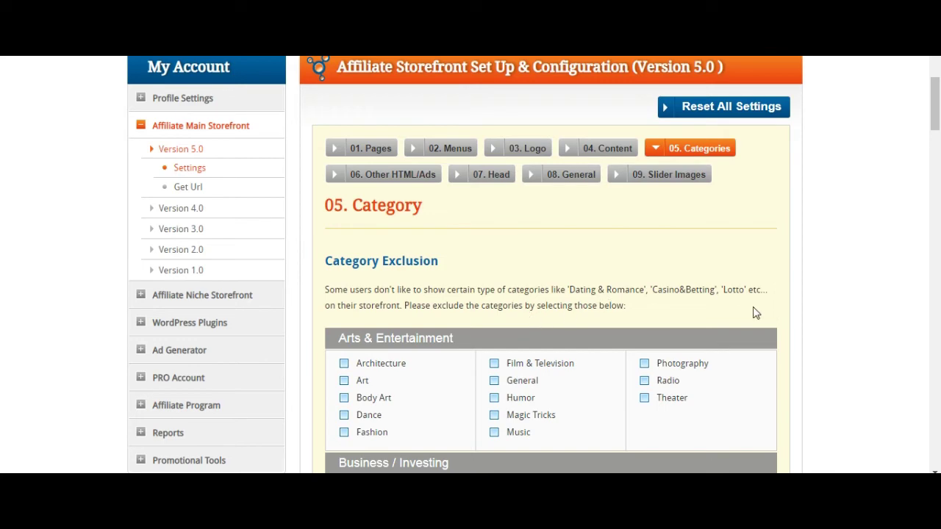
mouse_move(935, 117)
left_mouse_down()
mouse_move(939, 441)
mouse_move(938, 66)
left_mouse_up()
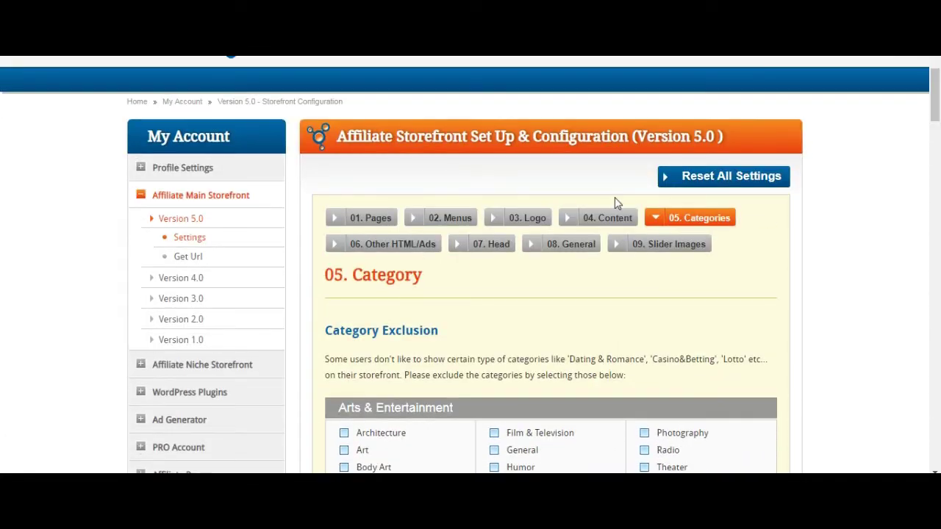
left_click(494, 243)
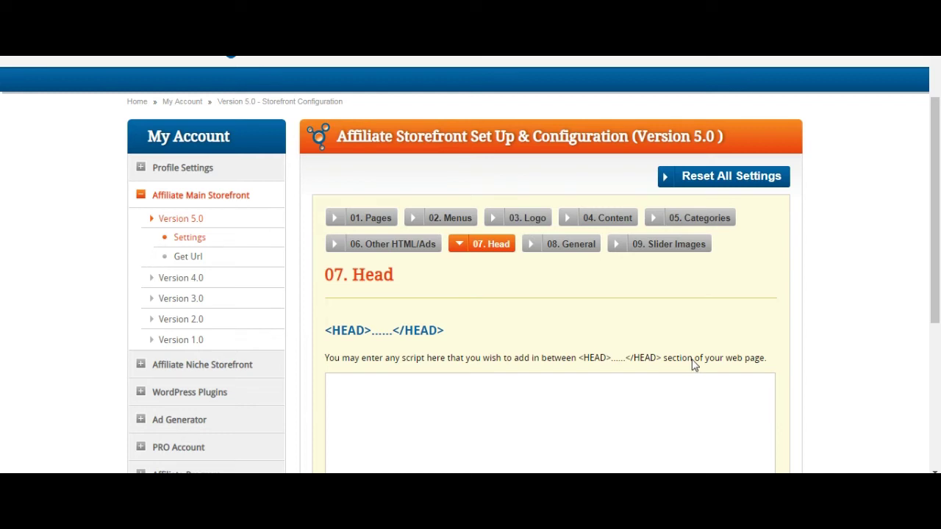
left_click(572, 249)
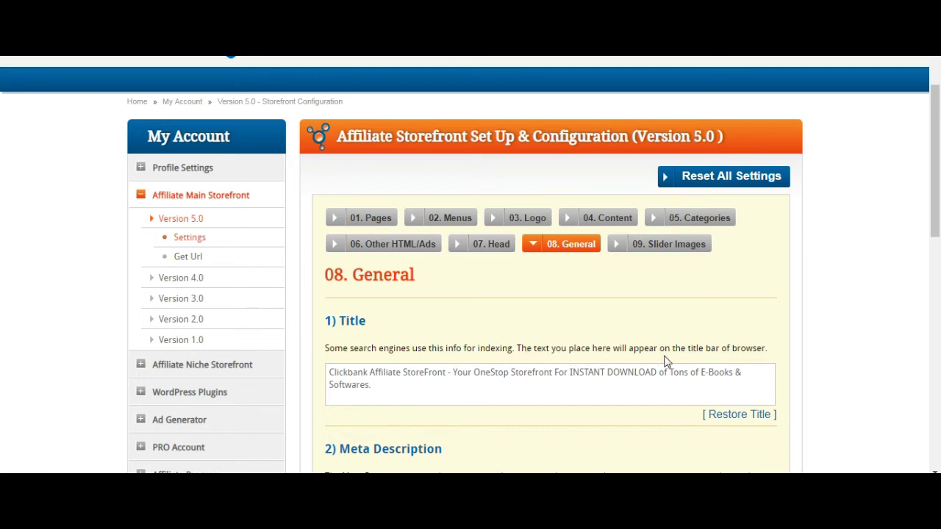
left_click_drag(931, 215, 806, 246)
Review the 09. Slider Images settings, recommending 870 X 530 pixel images under 200KB.
left_click(687, 197)
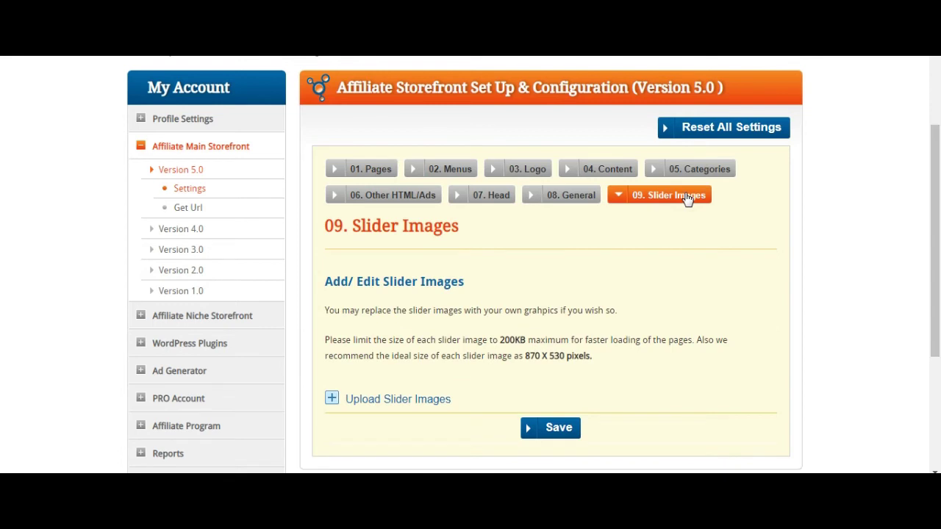
left_click_drag(939, 163, 938, 184)
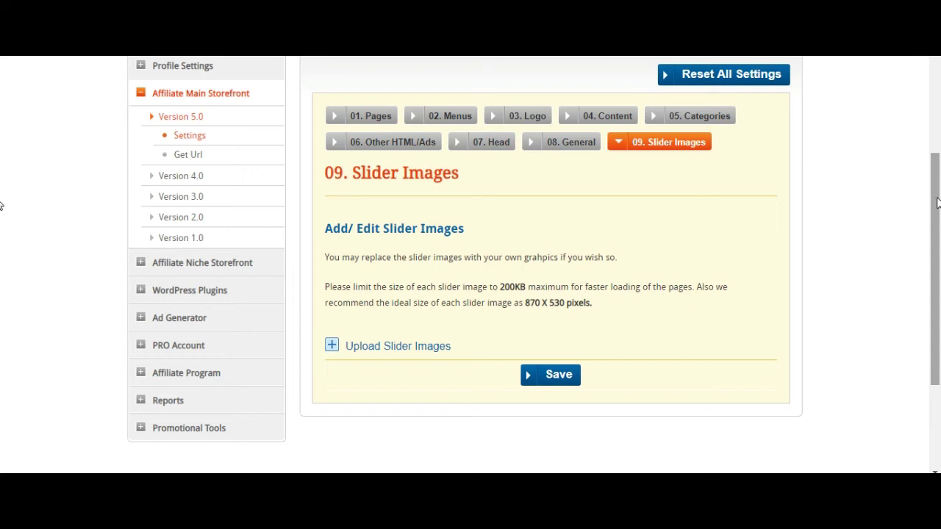
scroll(936, 203, "up", 1)
scroll(936, 200, "down", 1)
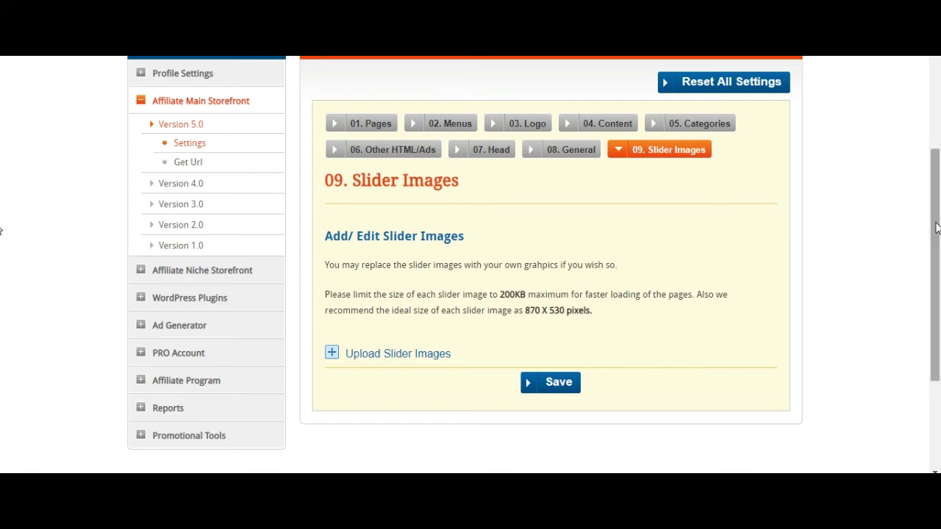
scroll(936, 228, "up", 1)
scroll(937, 226, "down", 1)
scroll(936, 224, "up", 1)
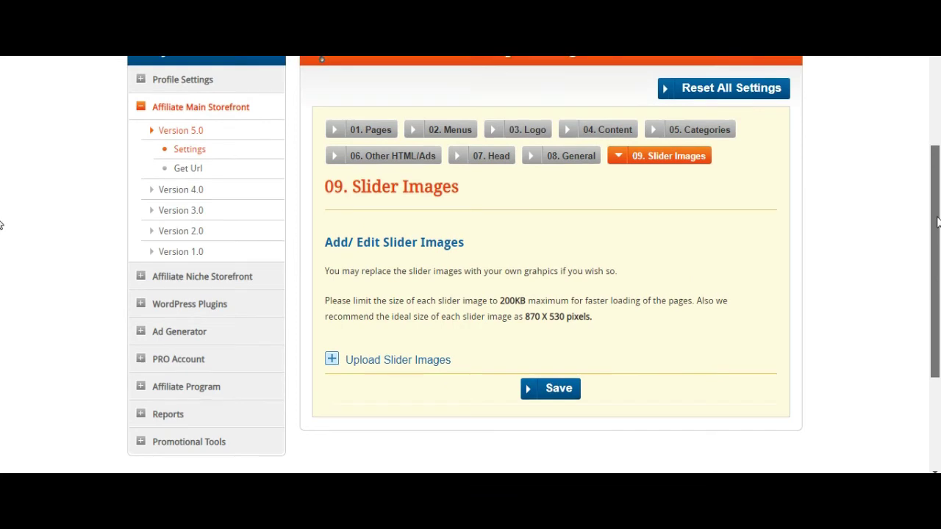
scroll(937, 222, "up", 1)
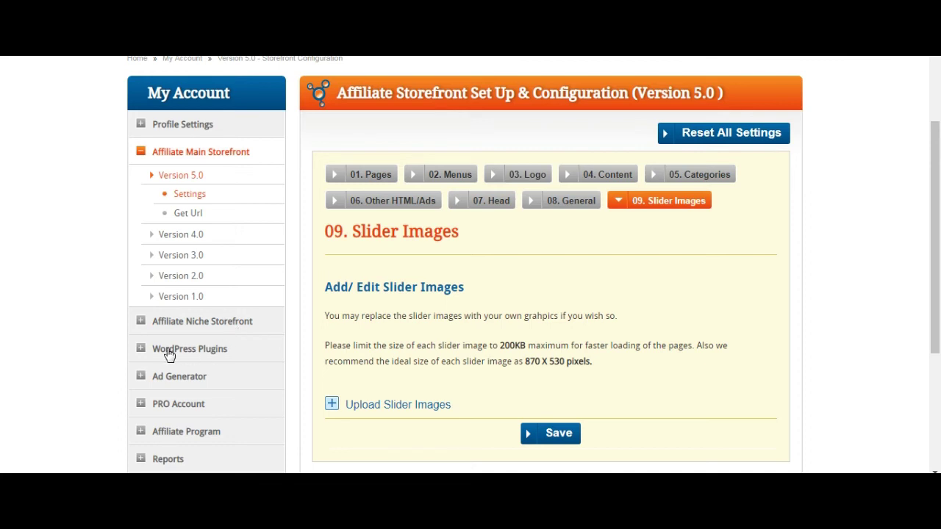
Expand WordPress Plugins in the sidebar and go to the Main Storefront plugin page.
left_click(139, 350)
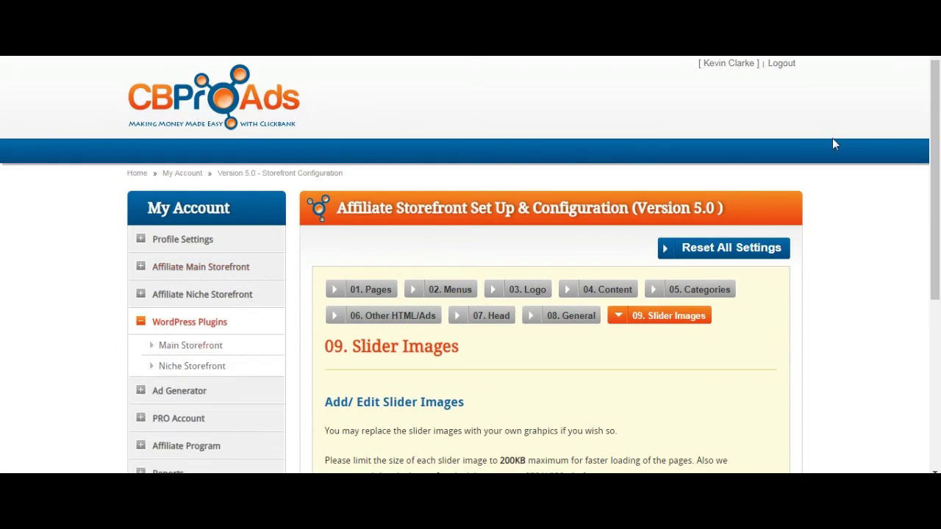
scroll(3, 88, "down", 2)
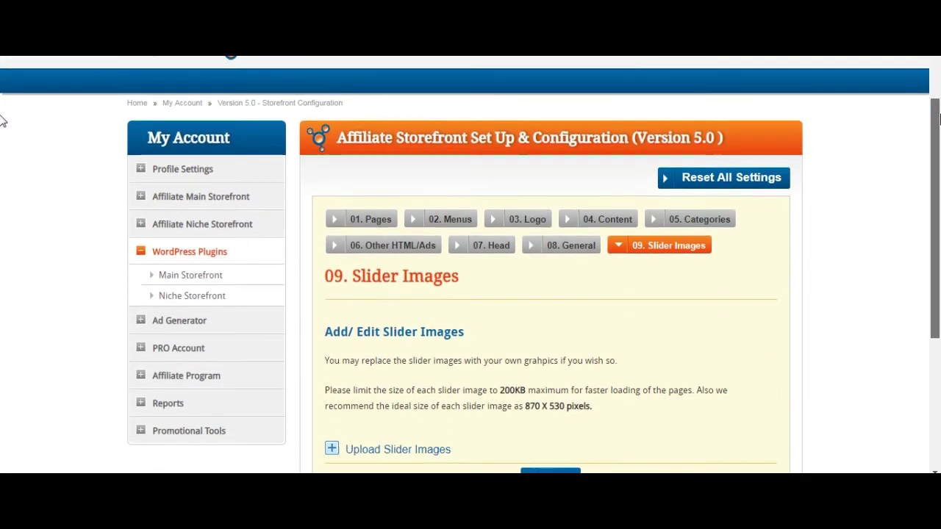
scroll(2, 131, "down", 1)
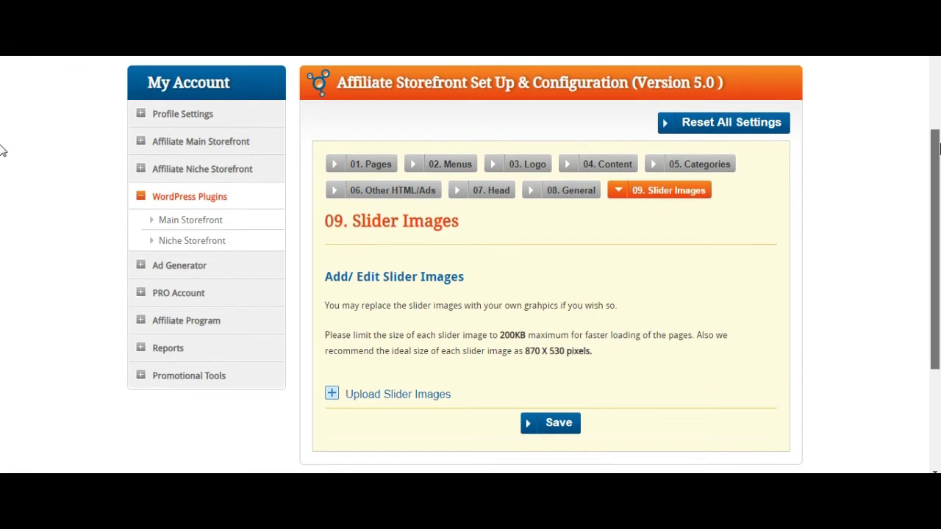
left_click(210, 223)
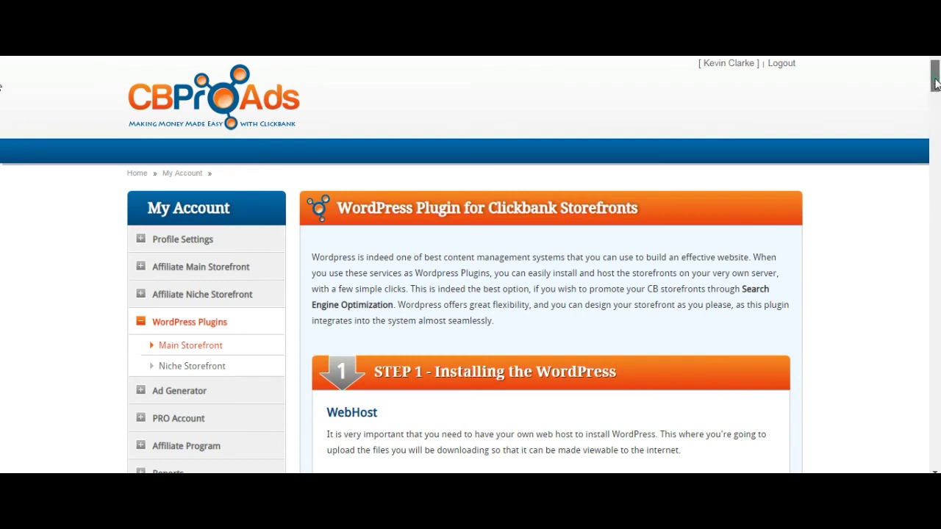
Read through Step 1's requirements: a web host like Hostgator and a Namecheap domain at $3.99/year.
scroll(935, 90, "down", 3)
scroll(935, 91, "up", 1)
scroll(935, 90, "up", 1)
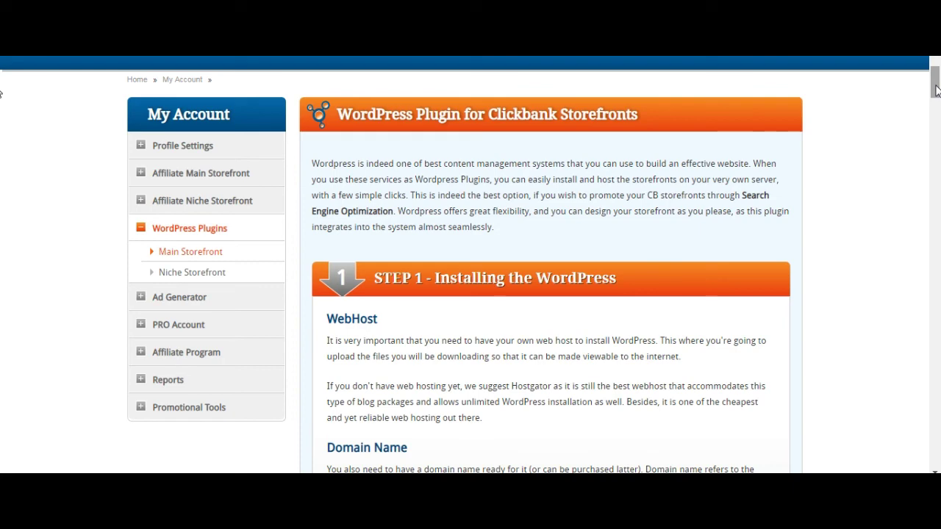
mouse_move(936, 98)
left_mouse_down()
mouse_move(937, 143)
mouse_move(938, 94)
left_mouse_up()
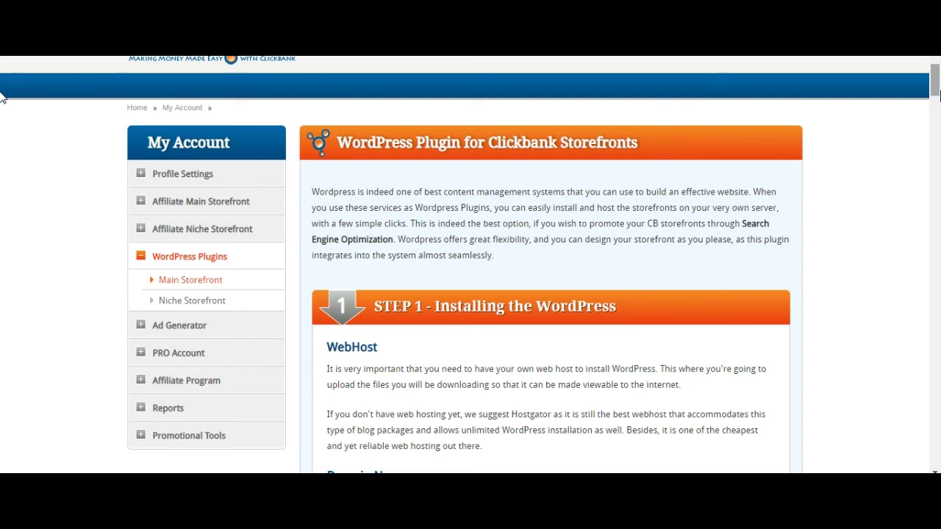
left_click_drag(938, 94, 938, 69)
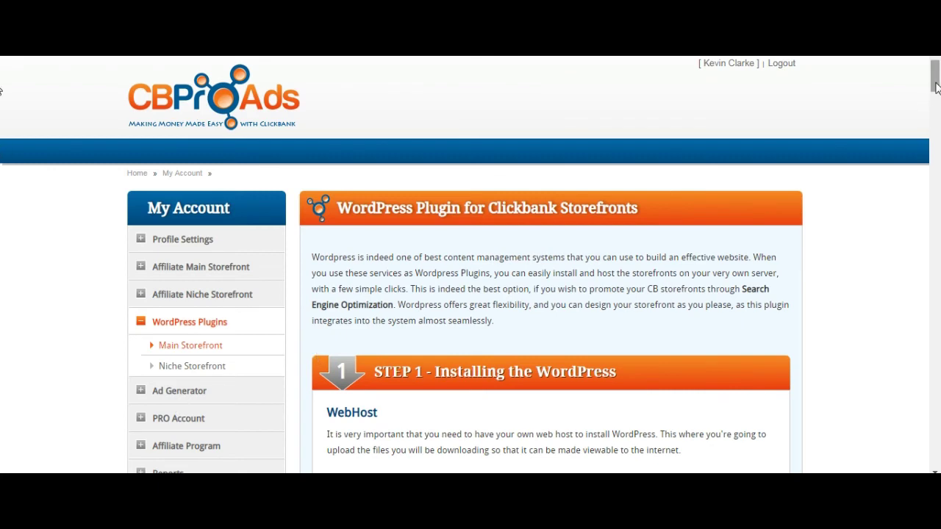
left_click_drag(935, 83, 938, 101)
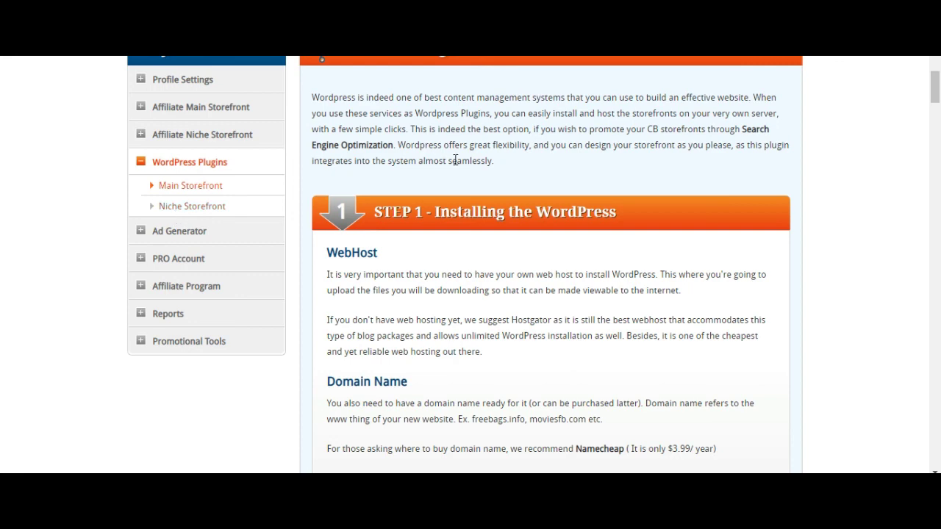
left_click_drag(937, 100, 937, 86)
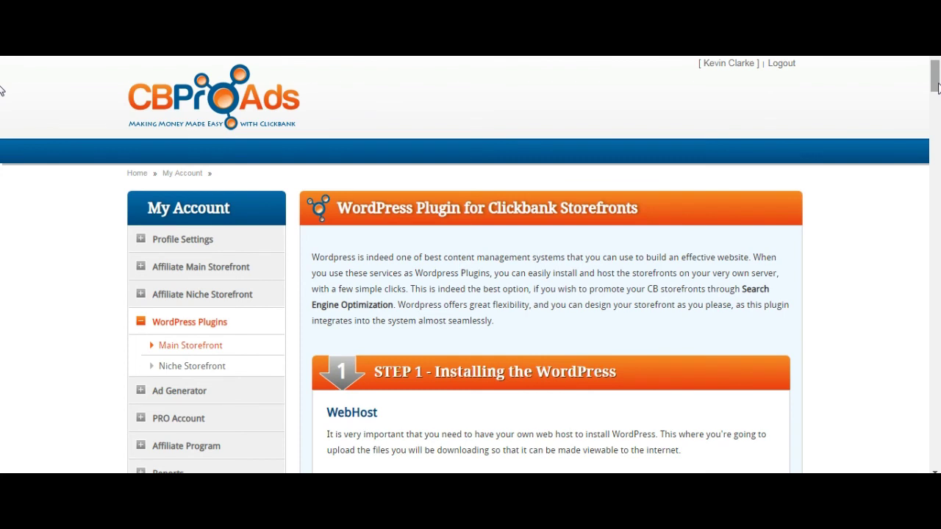